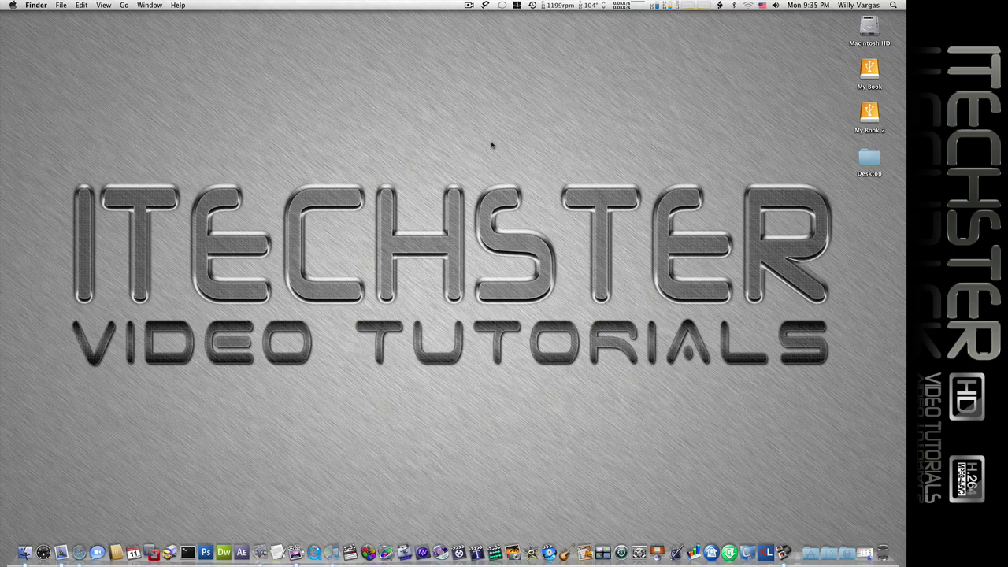
Step: Switch to iTunes
key(super+Tab)
key(super+Tab)
key(super+Tab)
key(super+Tab)
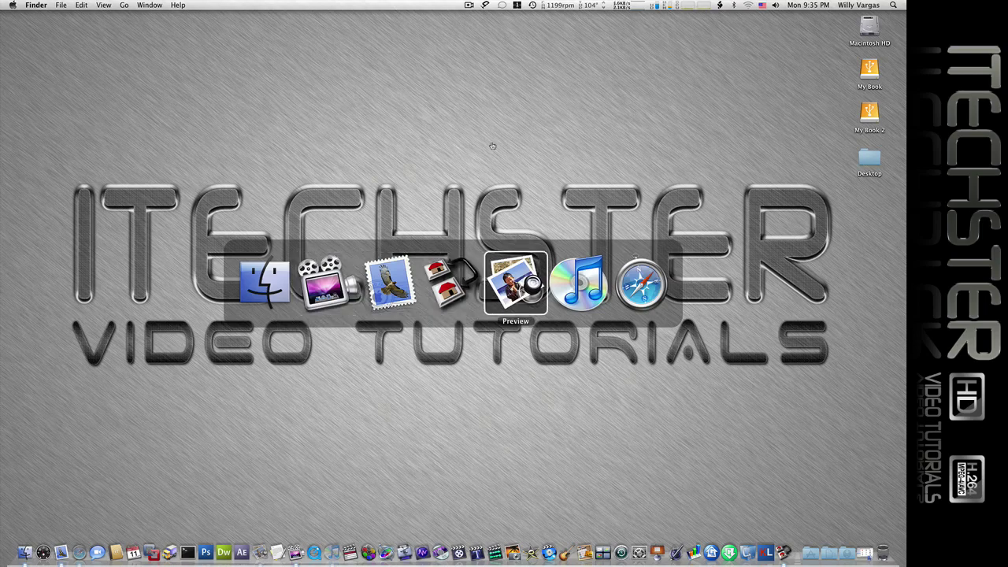
key(super+Tab)
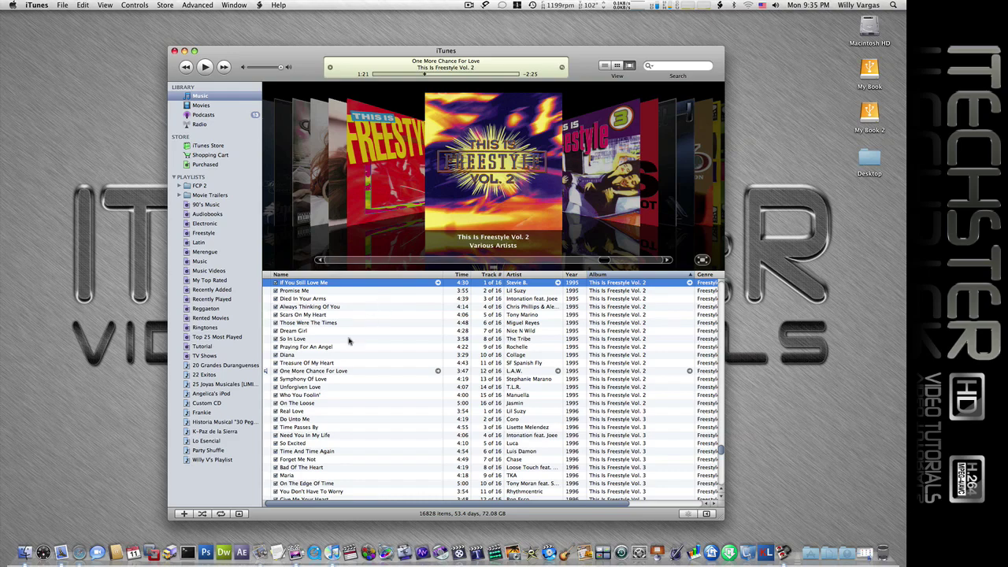
Step: Save the album artwork of "One More Chance For Love" from its track information onto the desktop
click(349, 371)
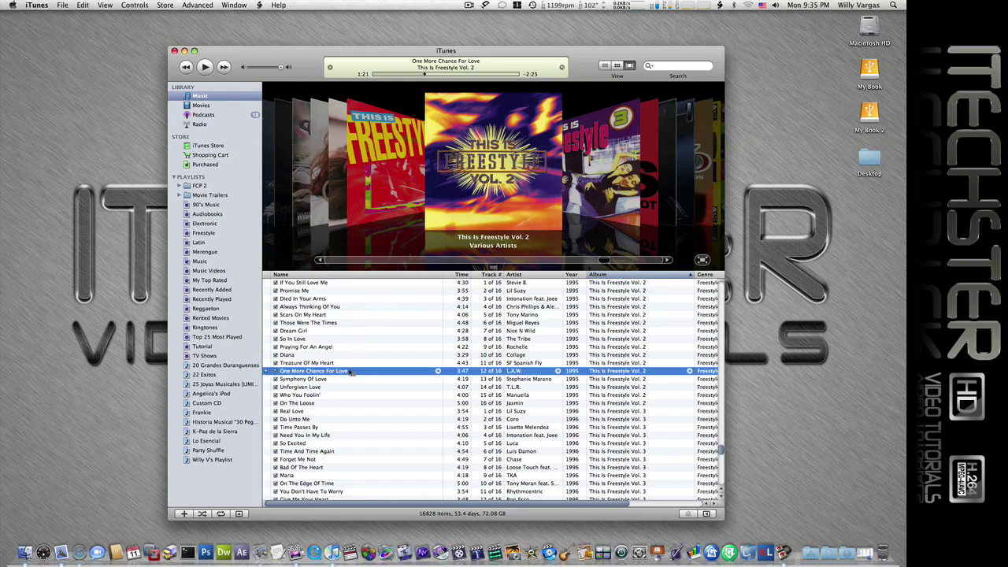
right_click(350, 373)
click(370, 374)
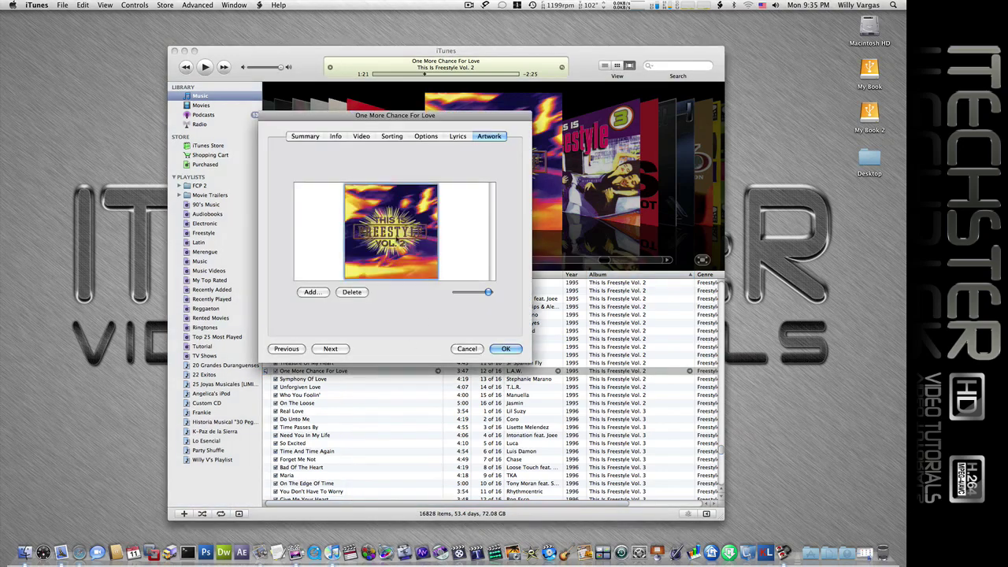
drag(390, 231, 846, 311)
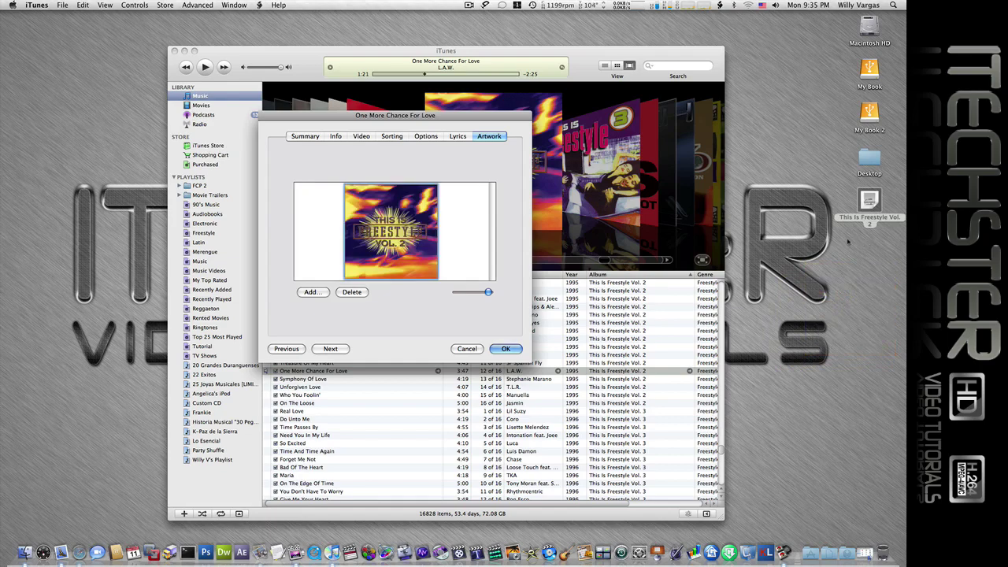
Step: Inspect the file information of the "This Is Freestyle Vol. 2" clipping on the desktop and close it
click(869, 200)
click(869, 200)
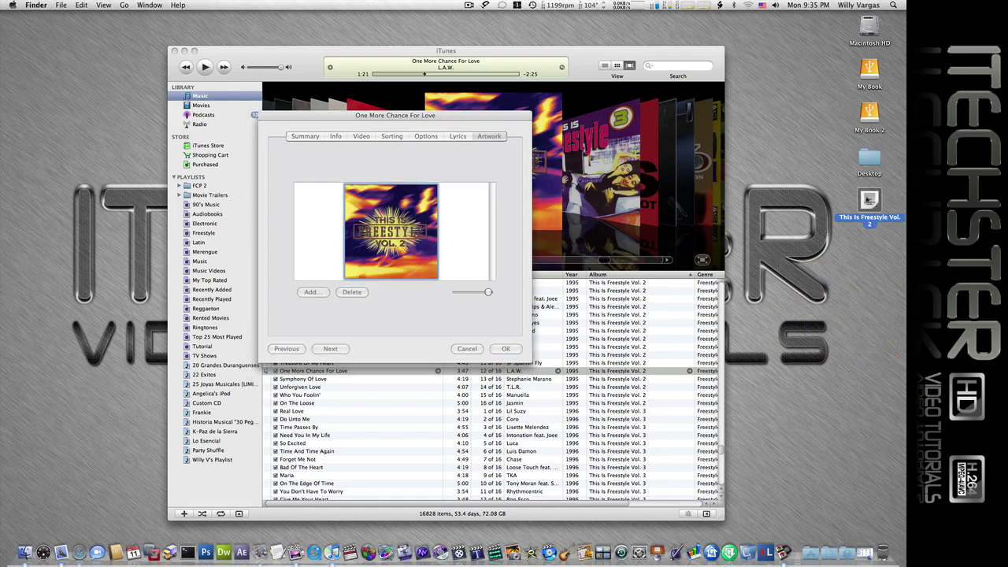
key(super+i)
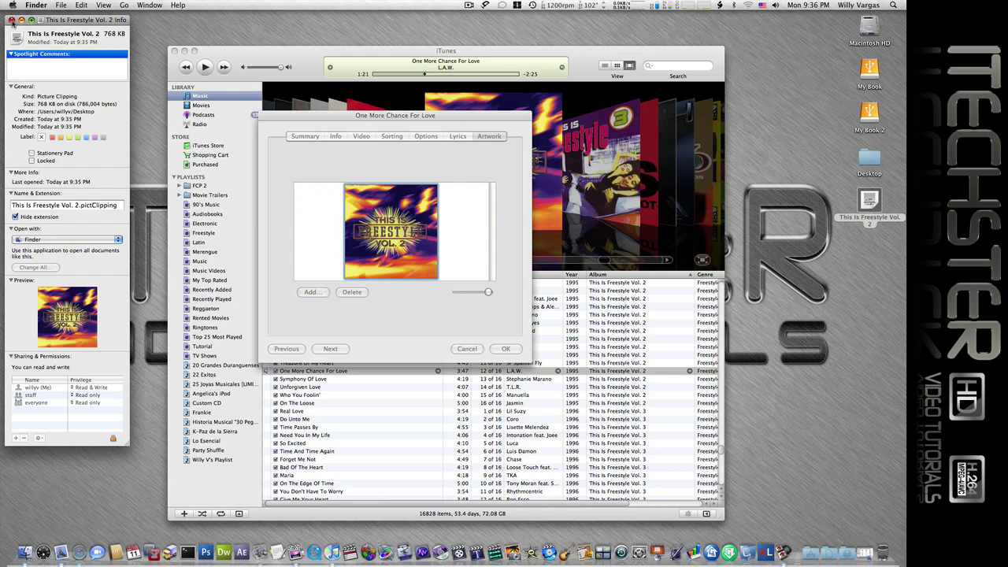
click(12, 21)
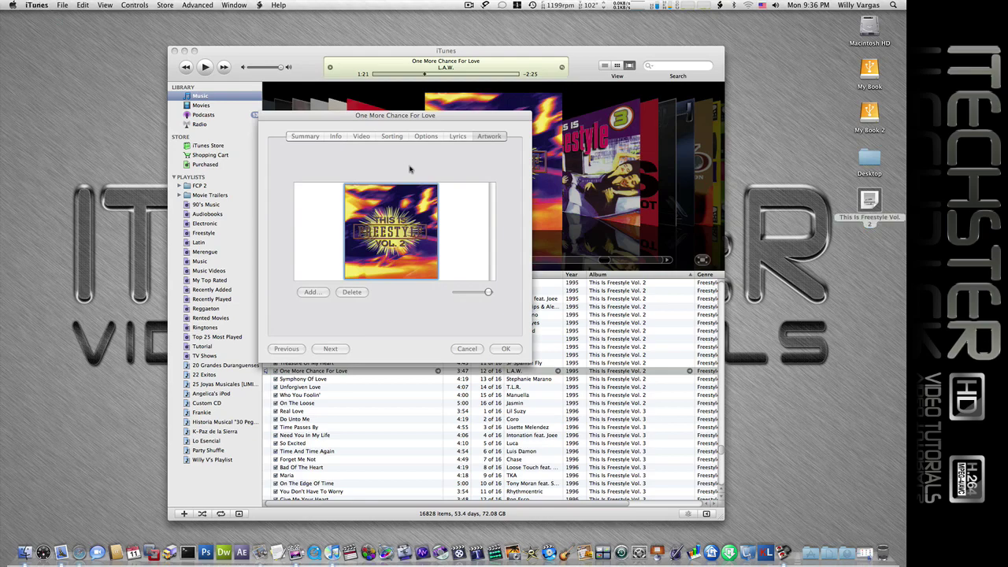
Step: Copy the artwork shown in the "One More Chance For Love" track information to the clipboard
click(397, 211)
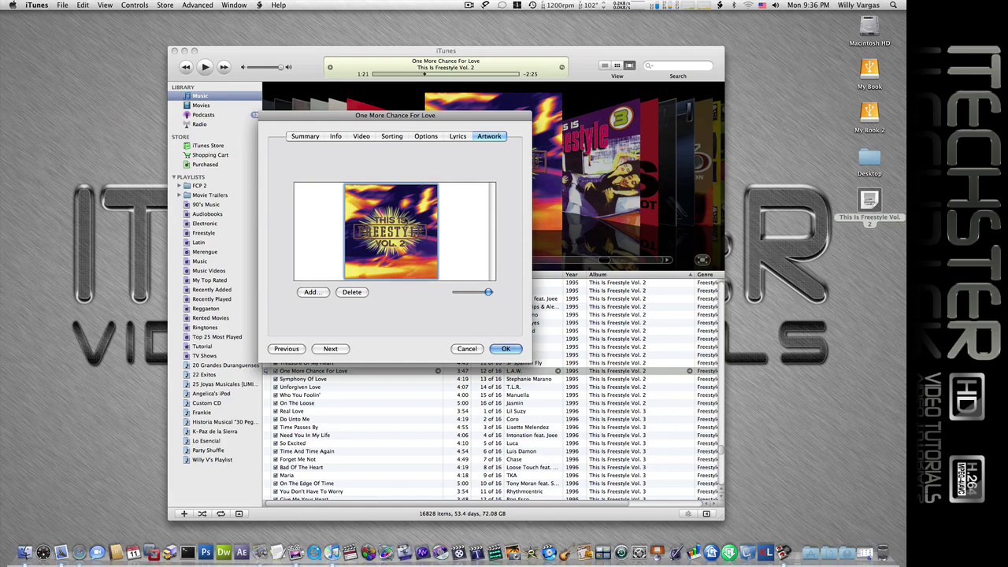
key(super+c)
Step: Check which applications are offered for opening the "This Is Freestyle Vol. 2" clipping
click(866, 198)
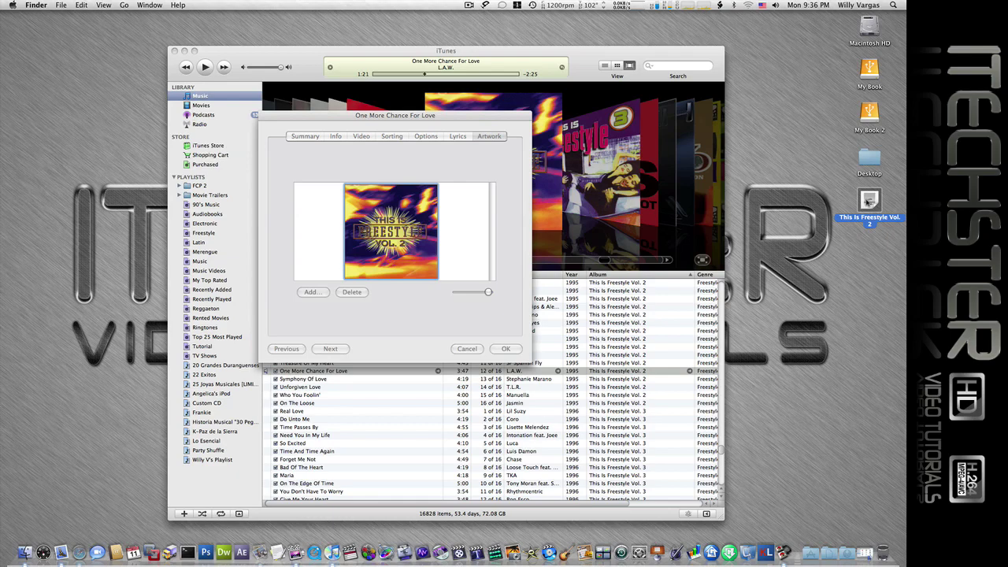
right_click(866, 202)
mouse_move(799, 216)
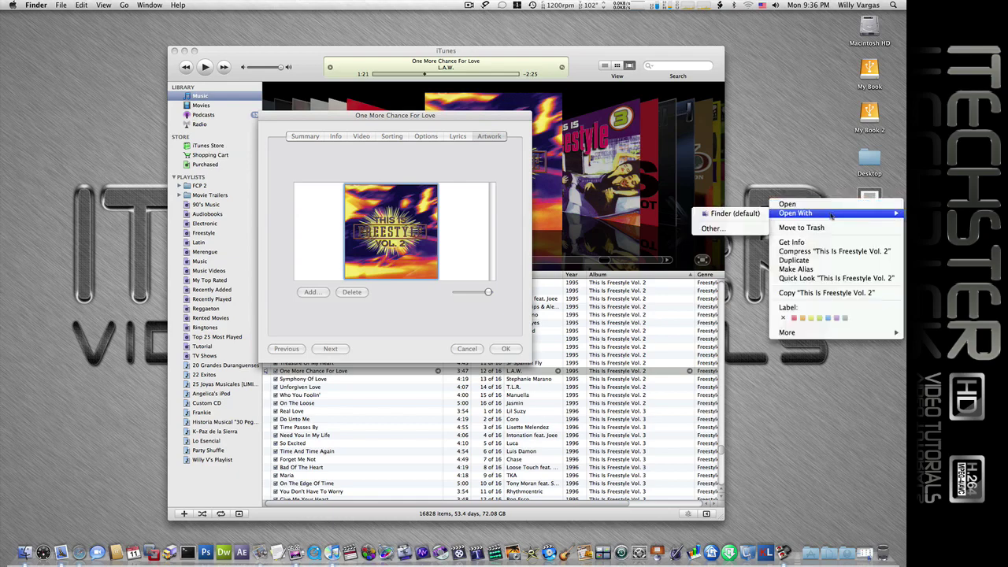
click(836, 164)
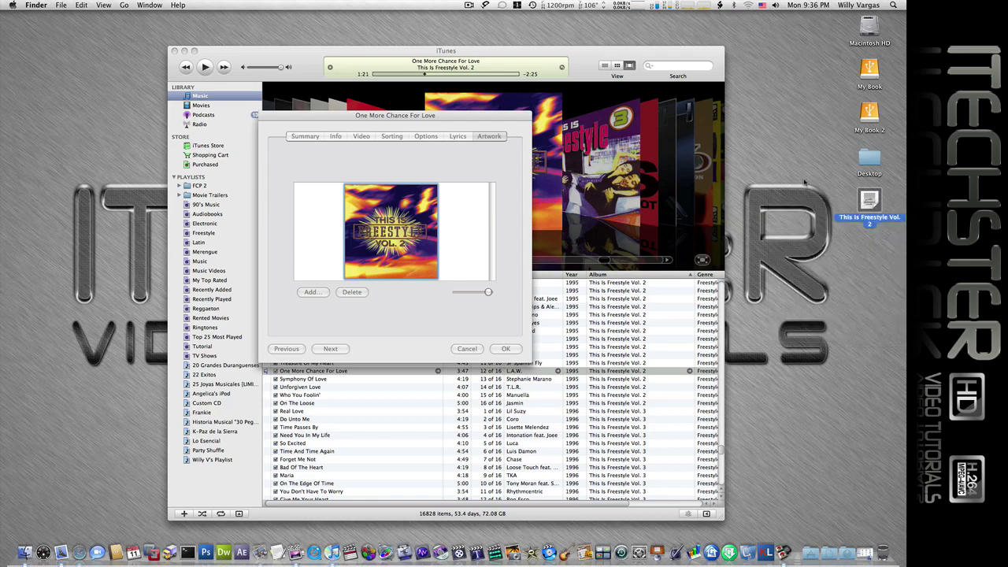
Step: Switch to Preview and try to open the "This Is Freestyle Vol. 2" clipping from the desktop
key(super+Tab)
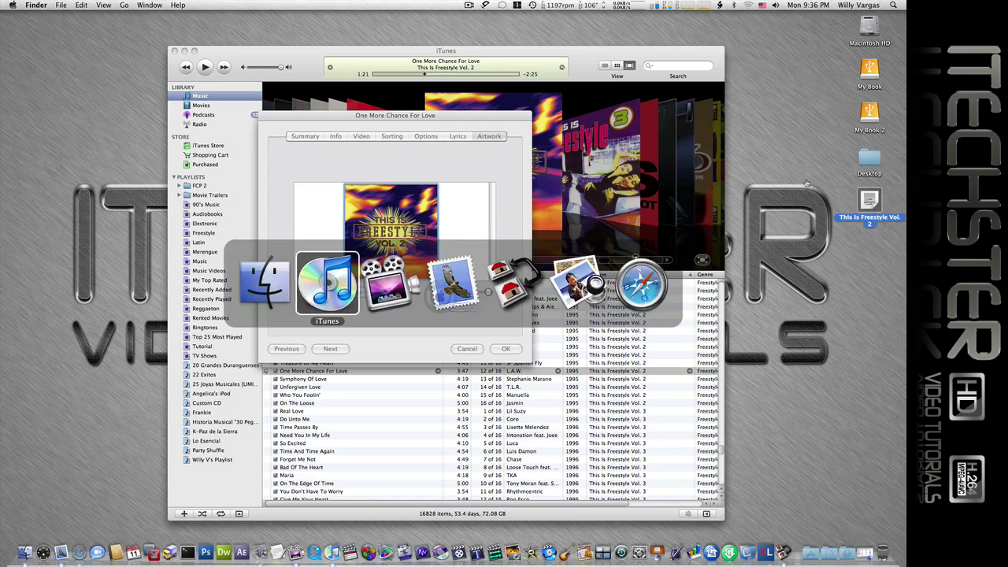
key(super+Tab)
key(super+Tab)
key(super+Tab)
key(super+Tab)
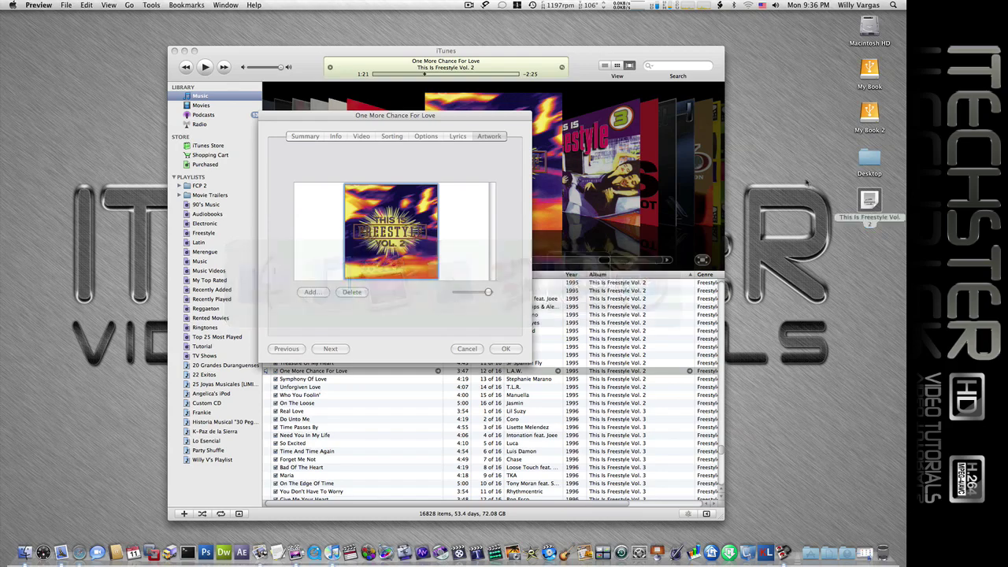
click(66, 4)
click(77, 25)
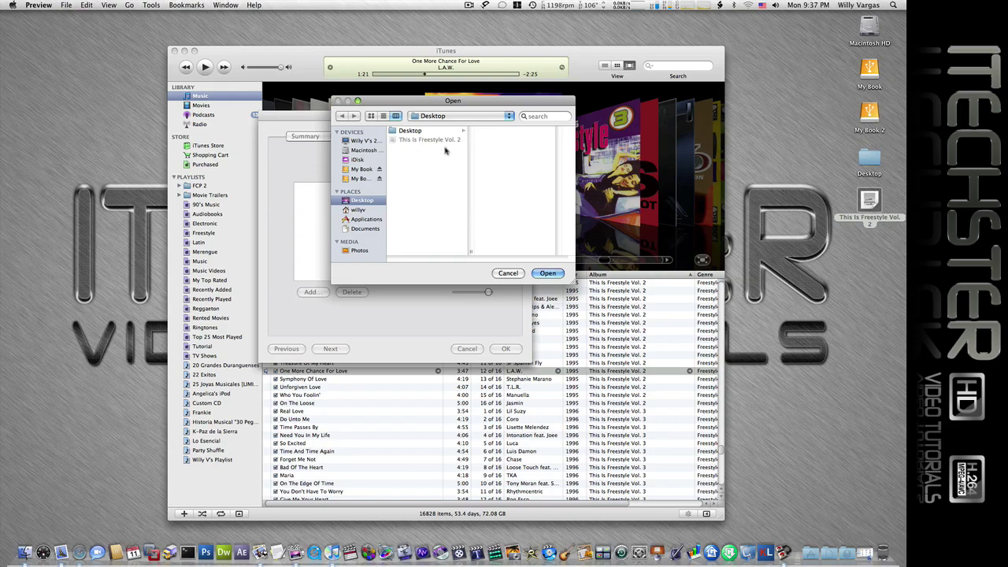
click(508, 273)
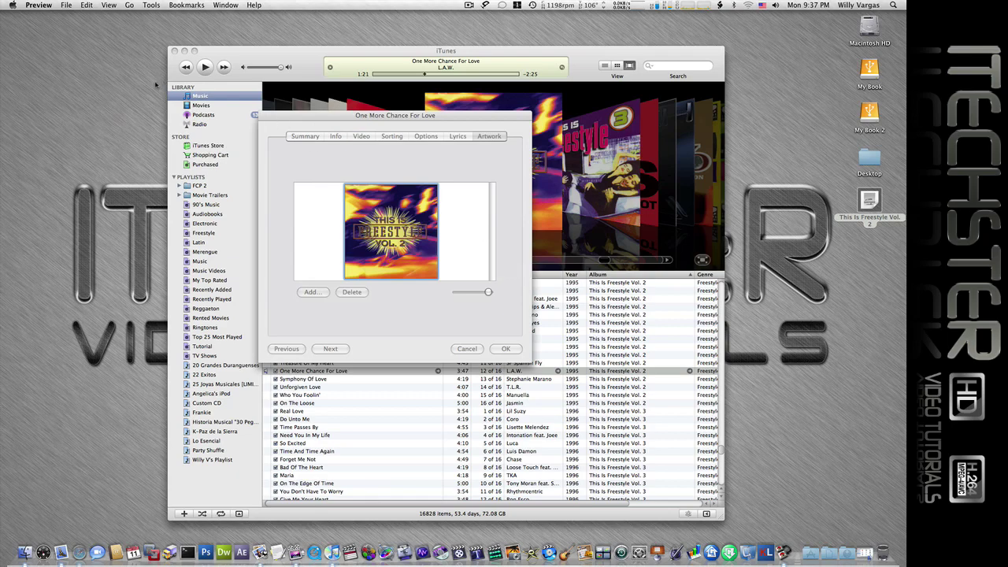
Step: Cancel the track information dialog in iTunes and hide iTunes
click(494, 311)
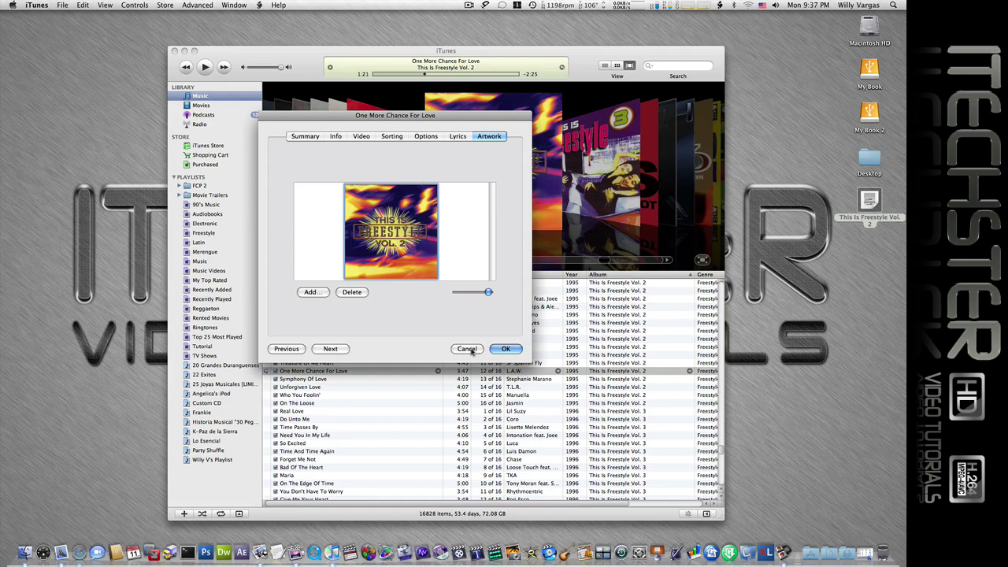
click(469, 349)
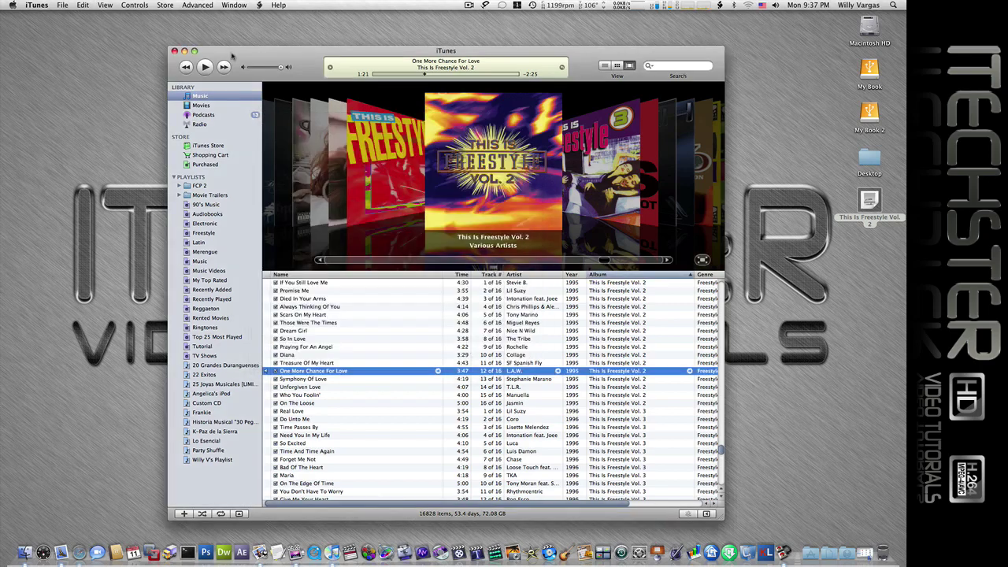
key(super+h)
Step: Switch to Preview and create a new image from the clipboard artwork
key(super+Tab)
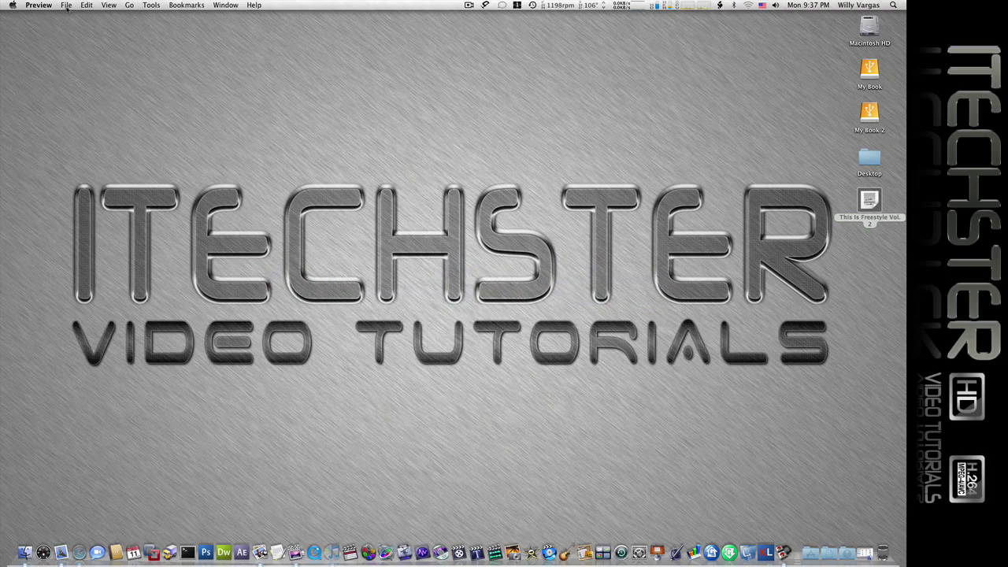
click(67, 6)
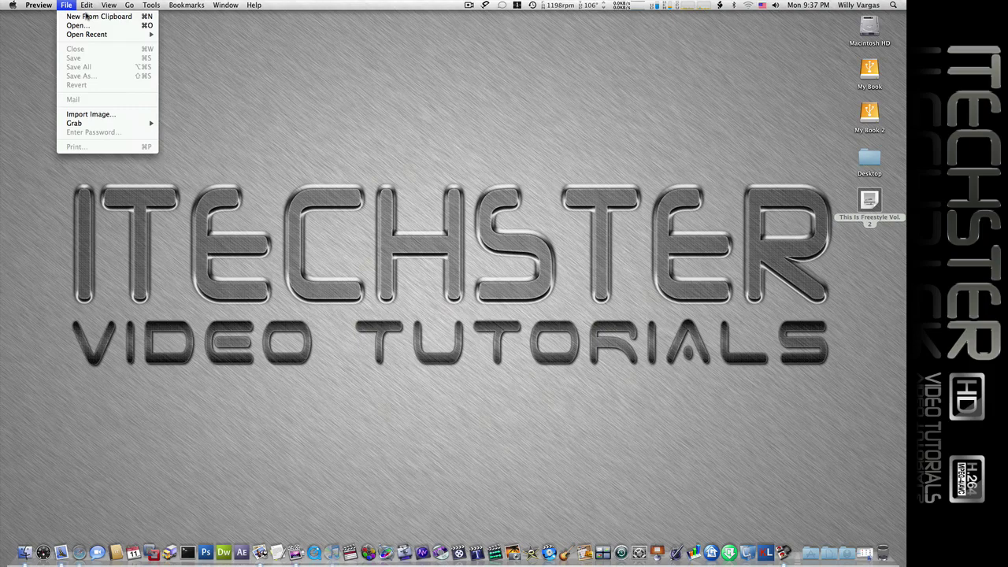
click(92, 17)
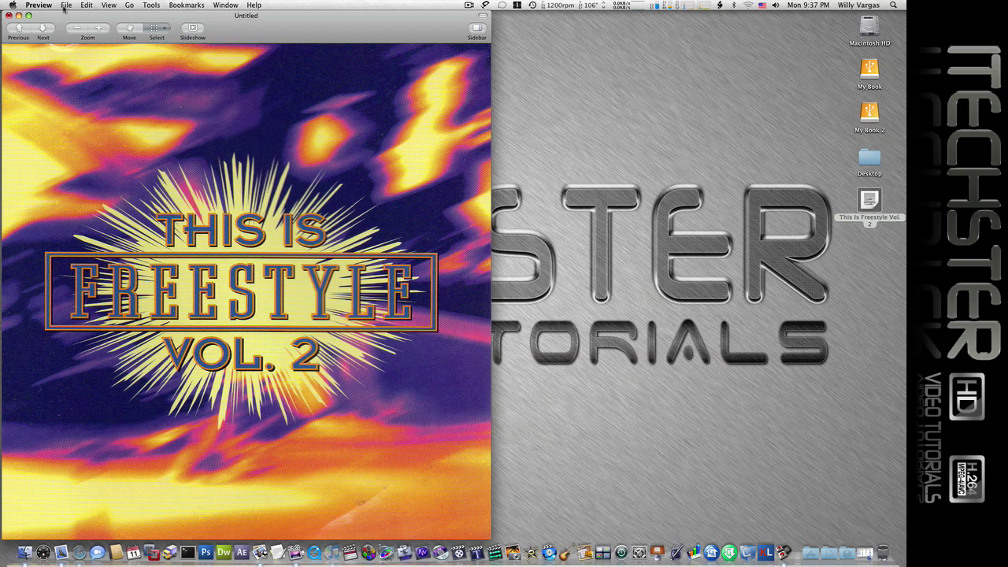
Step: Review the file formats available for saving the artwork image, then quit Preview without saving
click(67, 6)
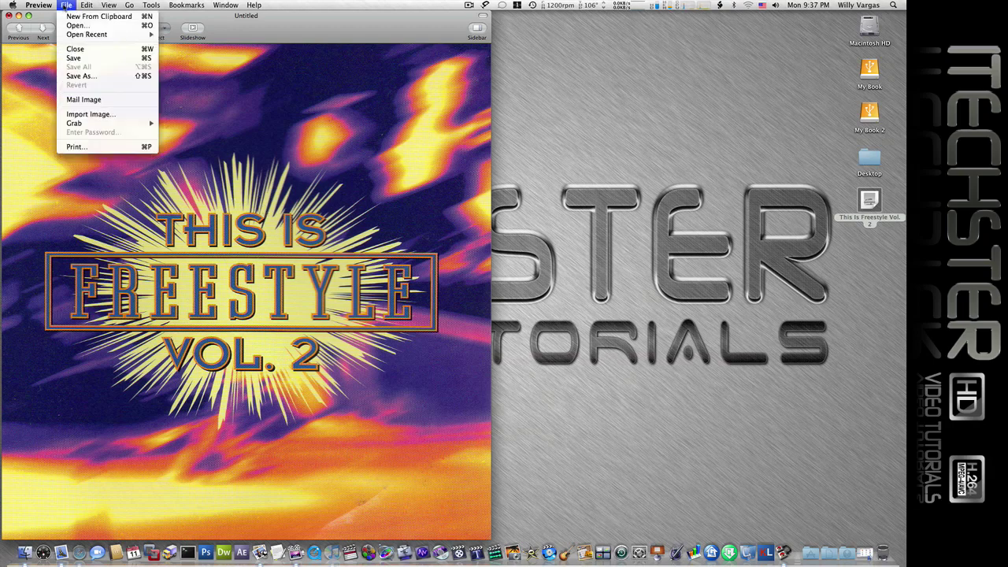
click(80, 77)
click(271, 96)
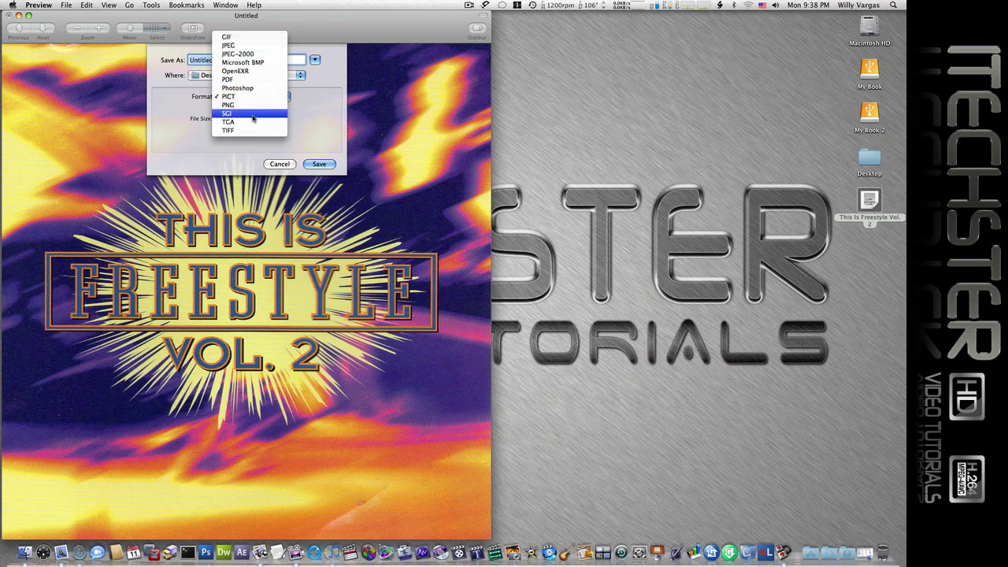
click(323, 110)
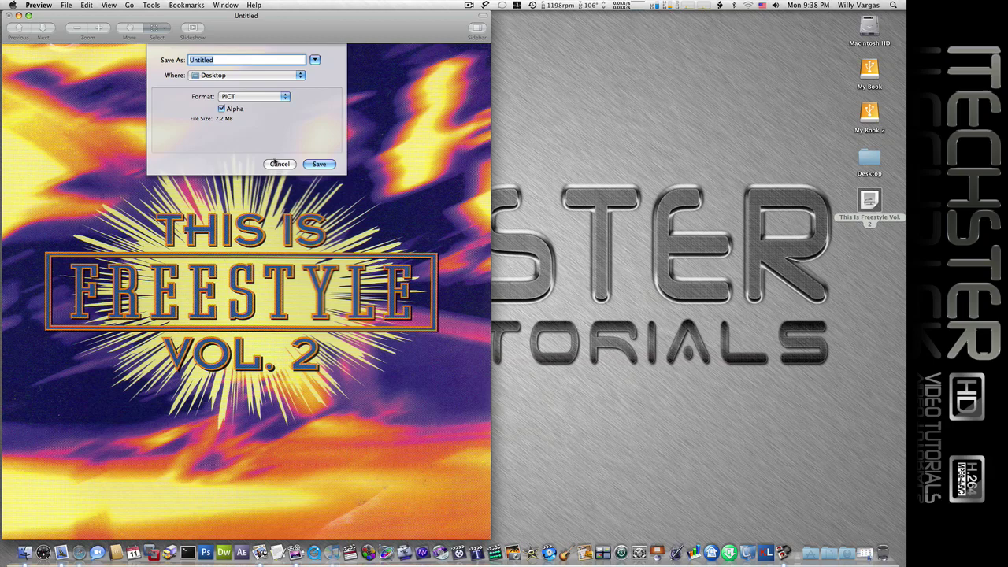
click(279, 164)
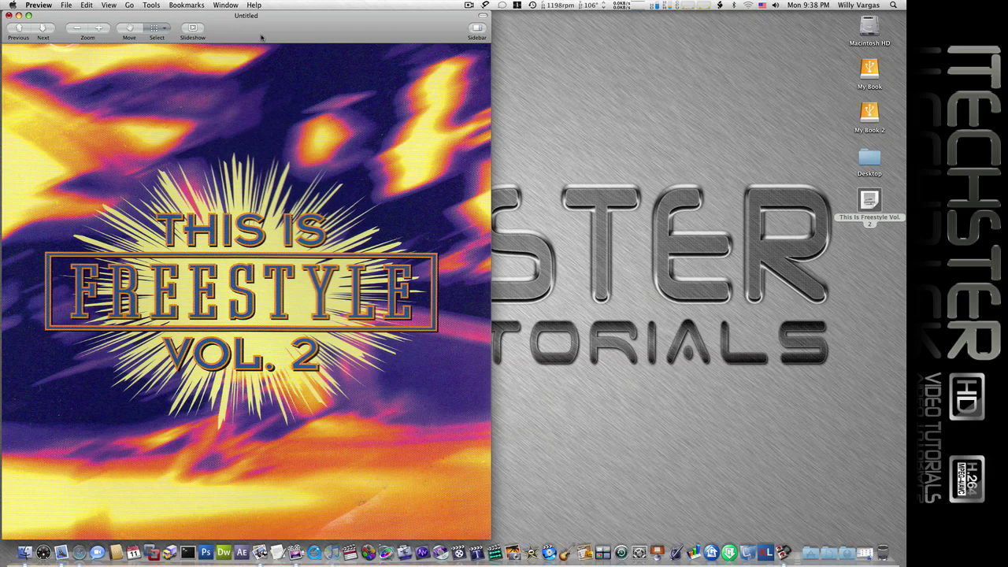
key(super+q)
click(333, 72)
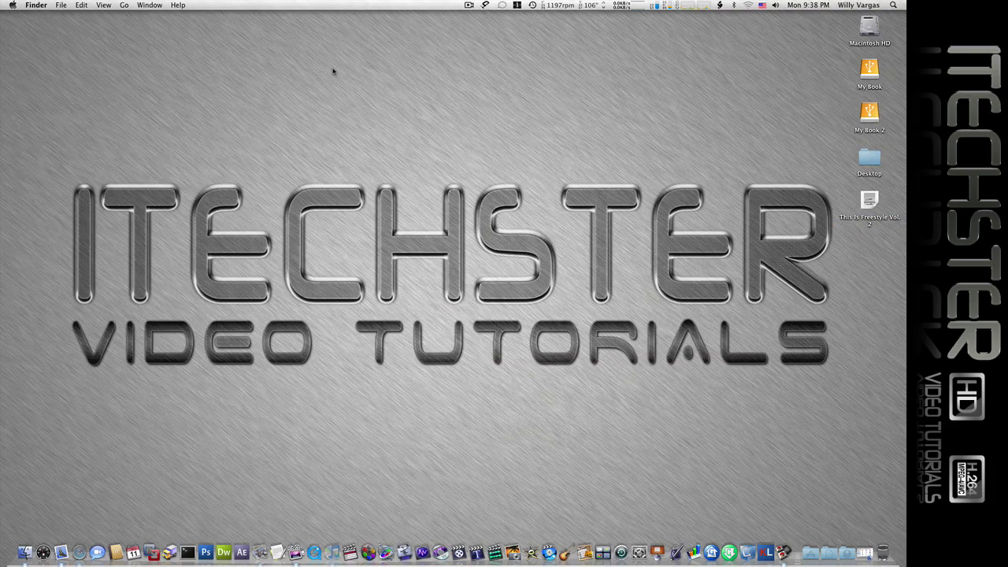
Step: Switch to GraphicConverter, open the "This Is Freestyle Vol. 2" clipping from the desktop and look over the artwork
key(super+Tab)
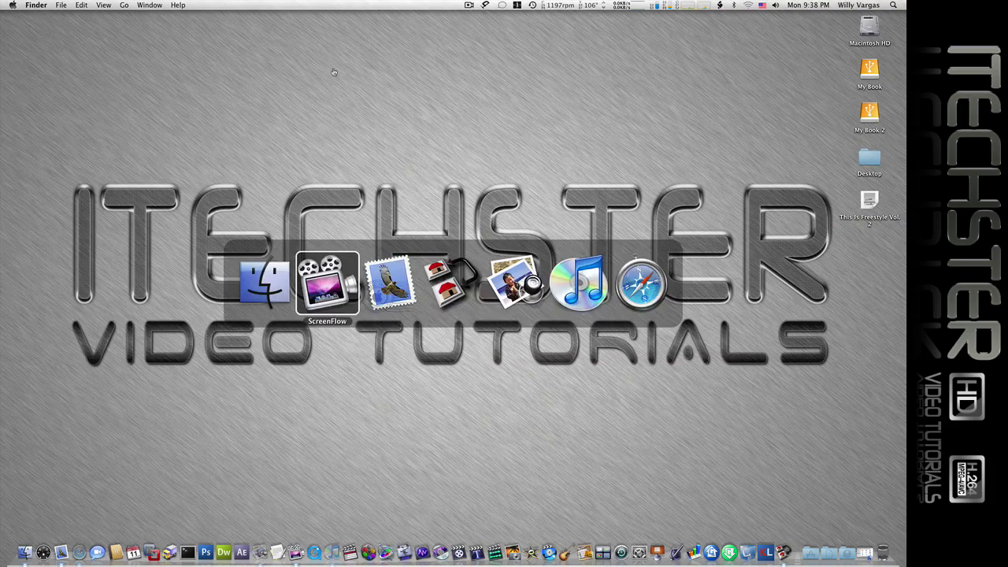
key(super+Tab)
key(super+Tab)
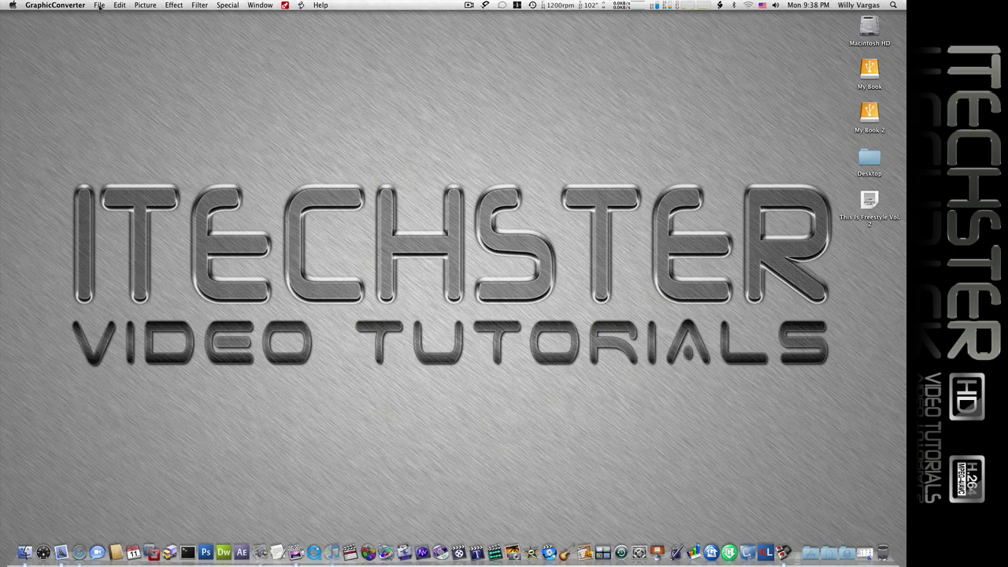
click(99, 5)
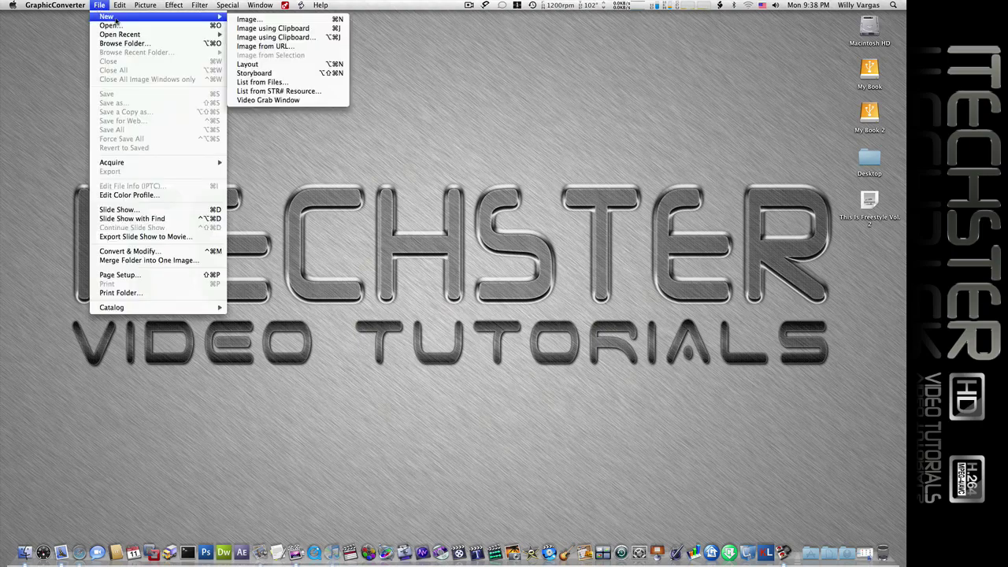
click(111, 26)
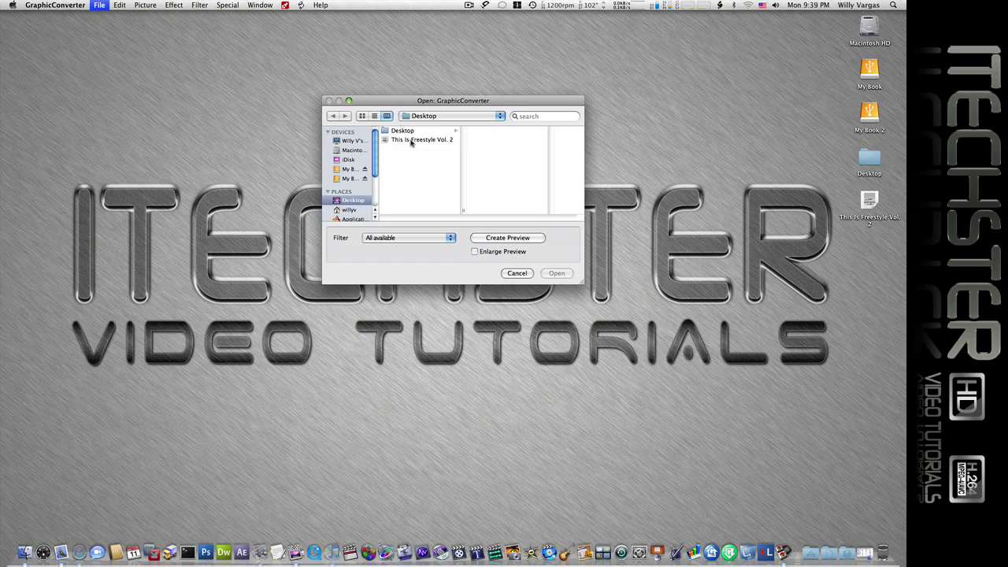
click(410, 141)
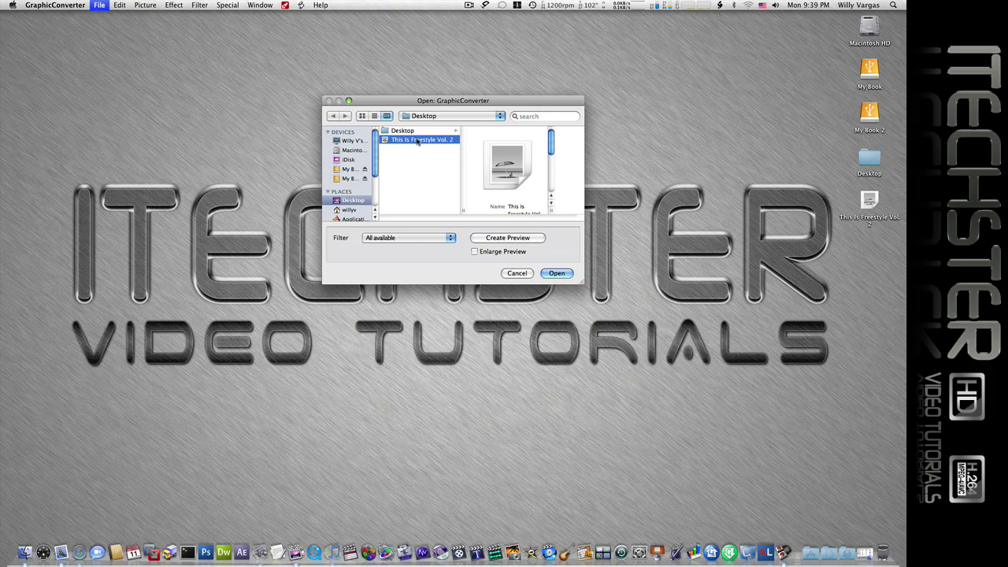
click(555, 273)
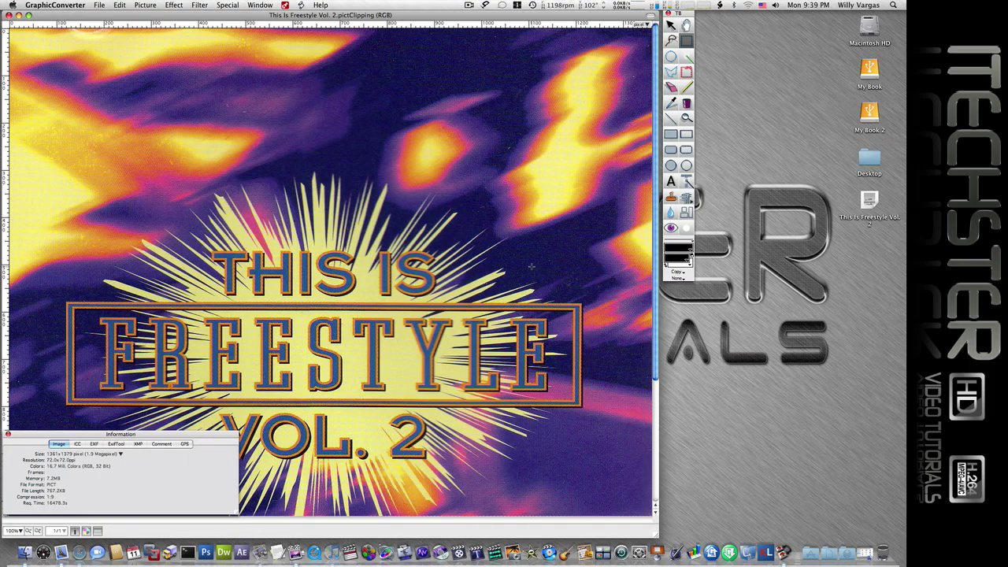
scroll(495, 249, down, 5)
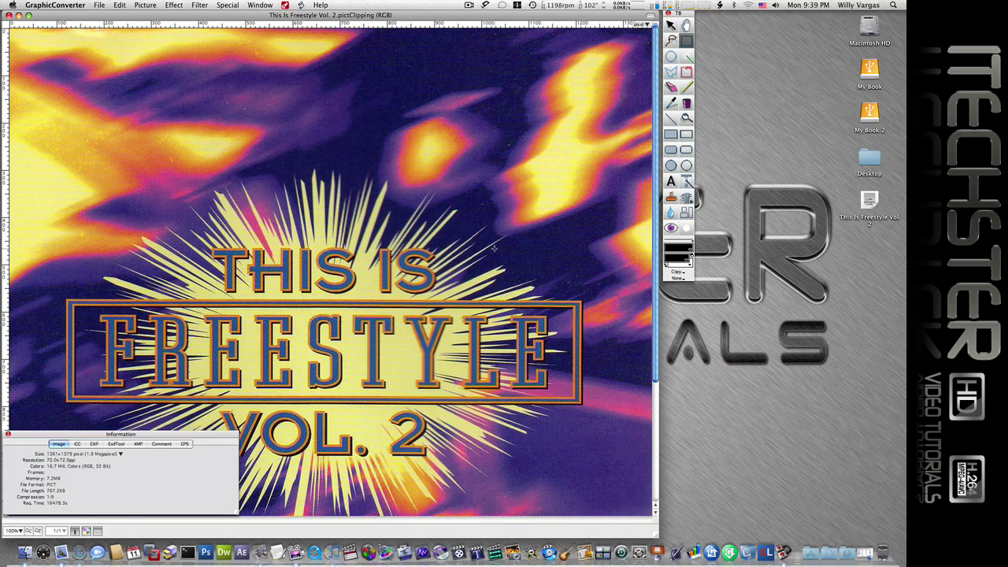
scroll(494, 249, up, 5)
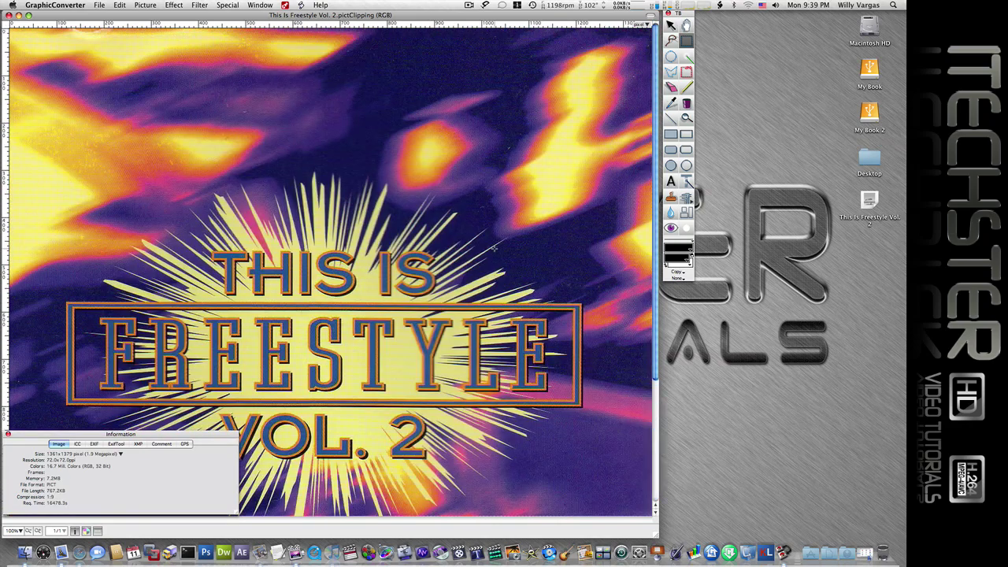
scroll(493, 250, down, 3)
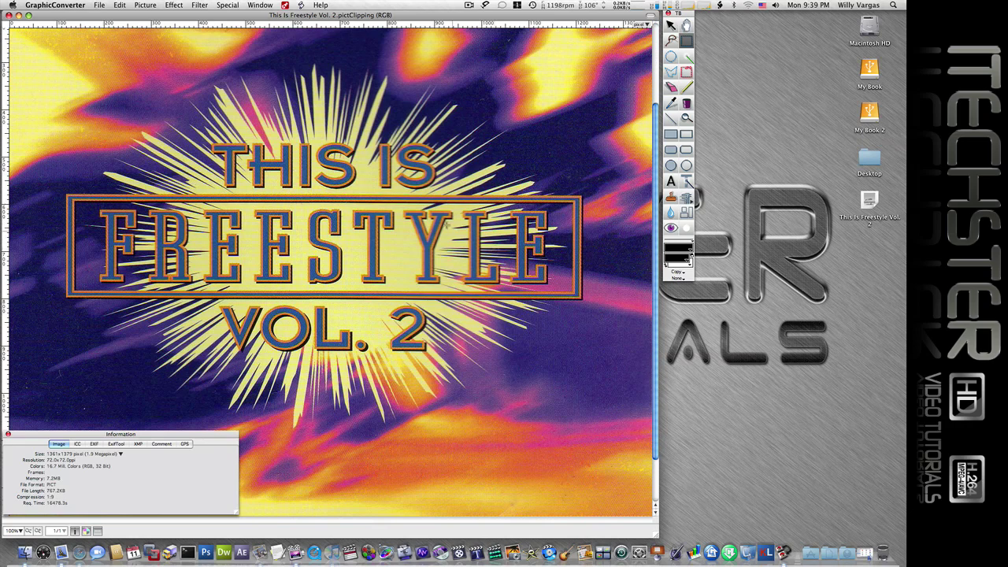
Step: Save the artwork to the desktop in TIFF format as "This Is Freestyle Vol. 2.tif" and leave GraphicConverter
click(100, 5)
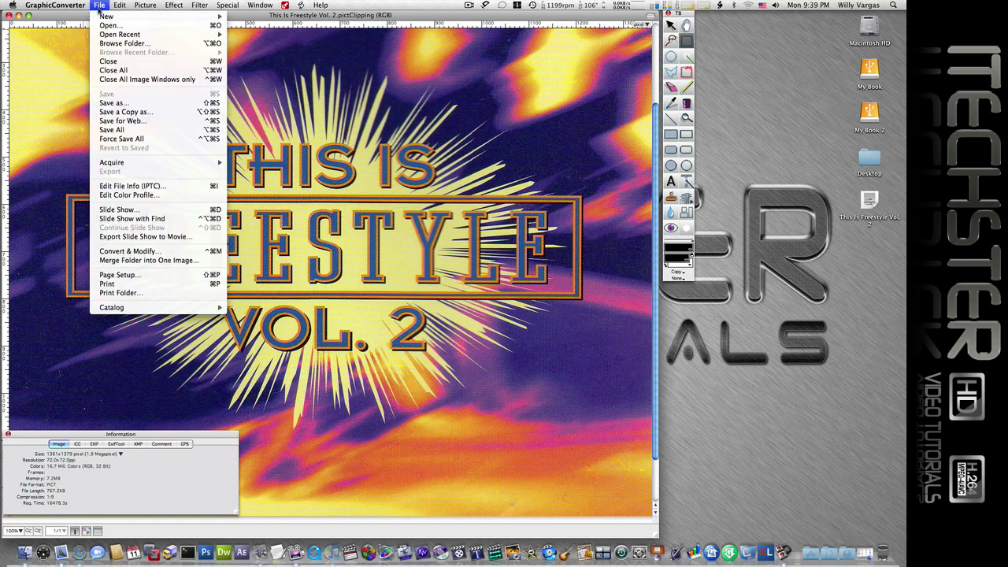
click(122, 105)
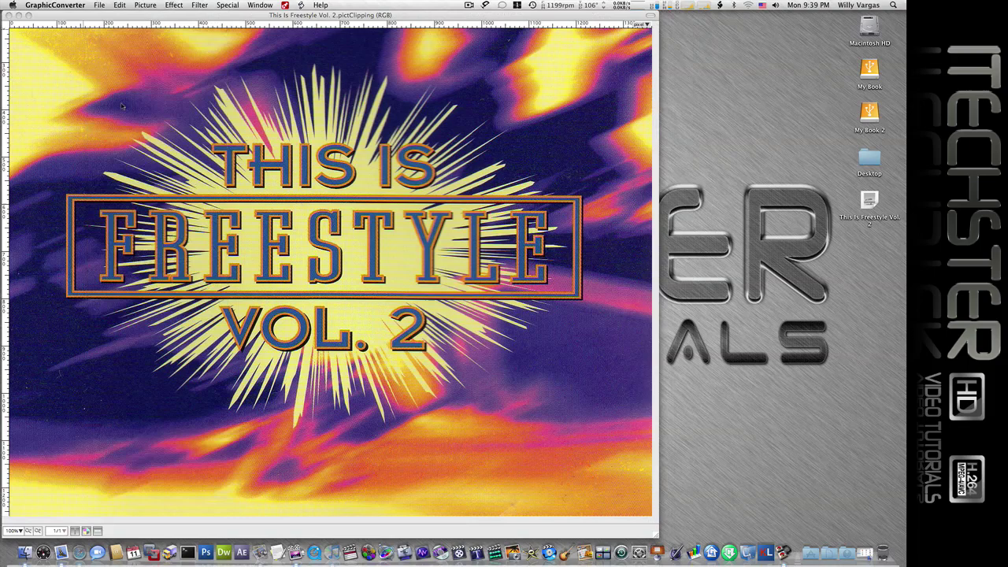
click(413, 164)
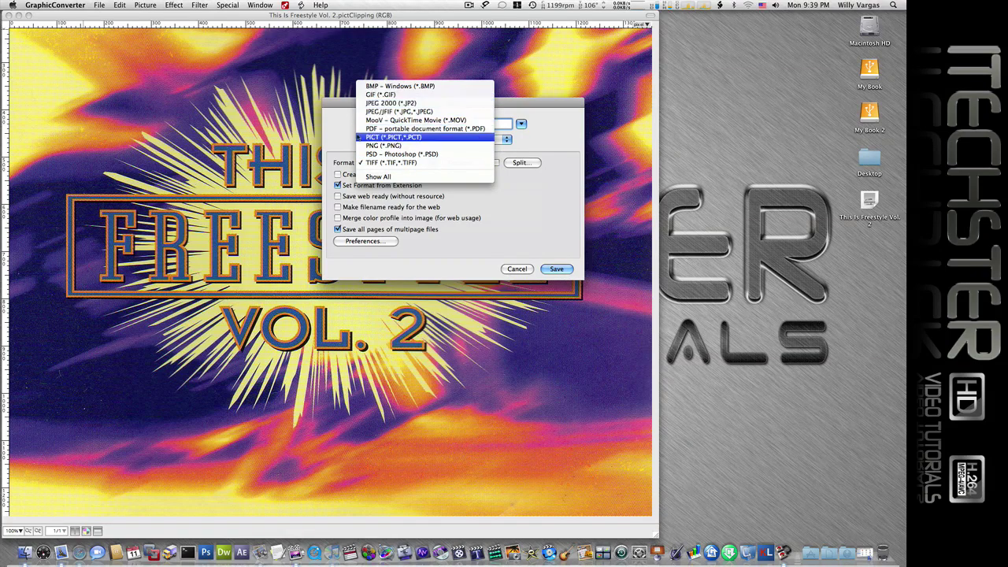
click(348, 132)
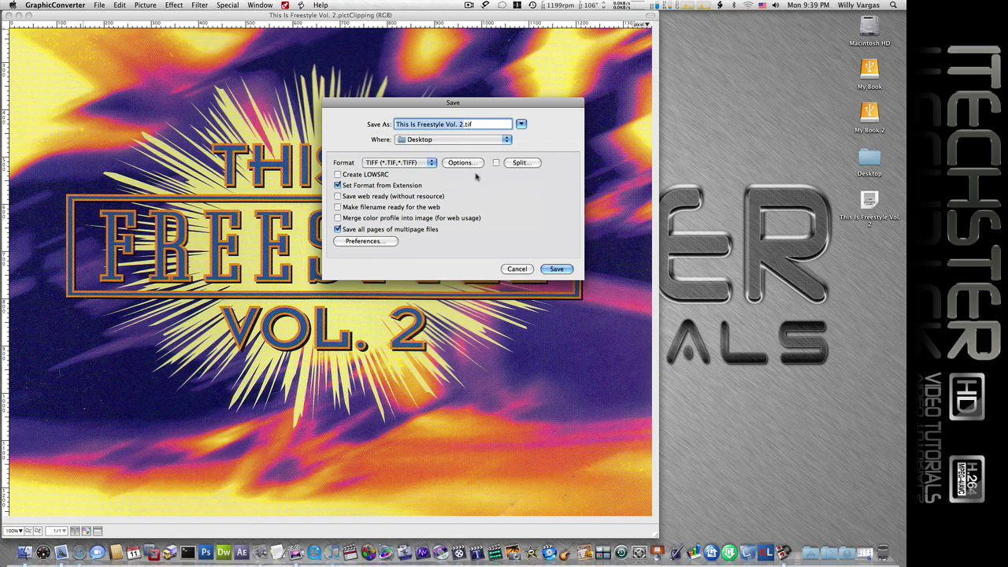
click(556, 269)
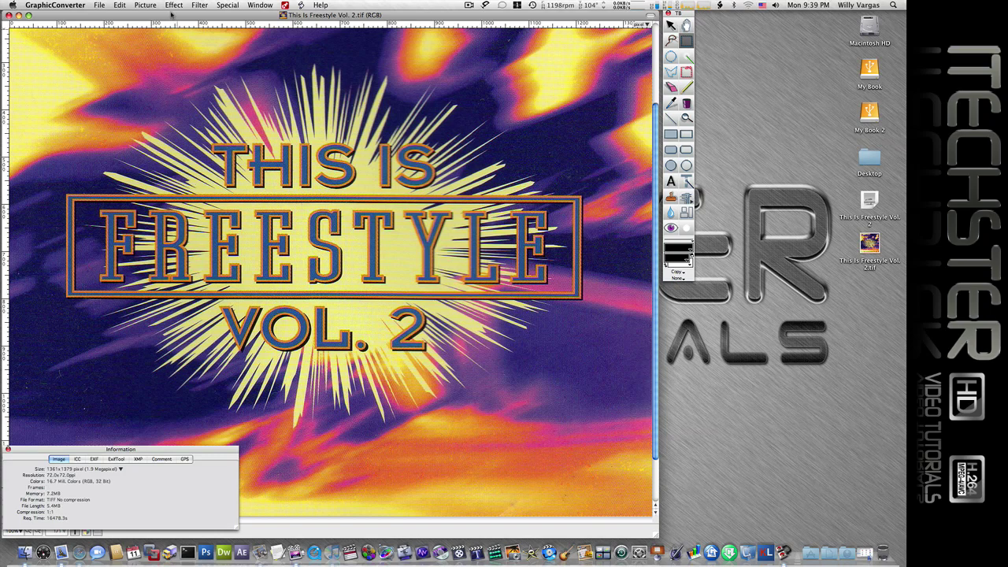
key(super+q)
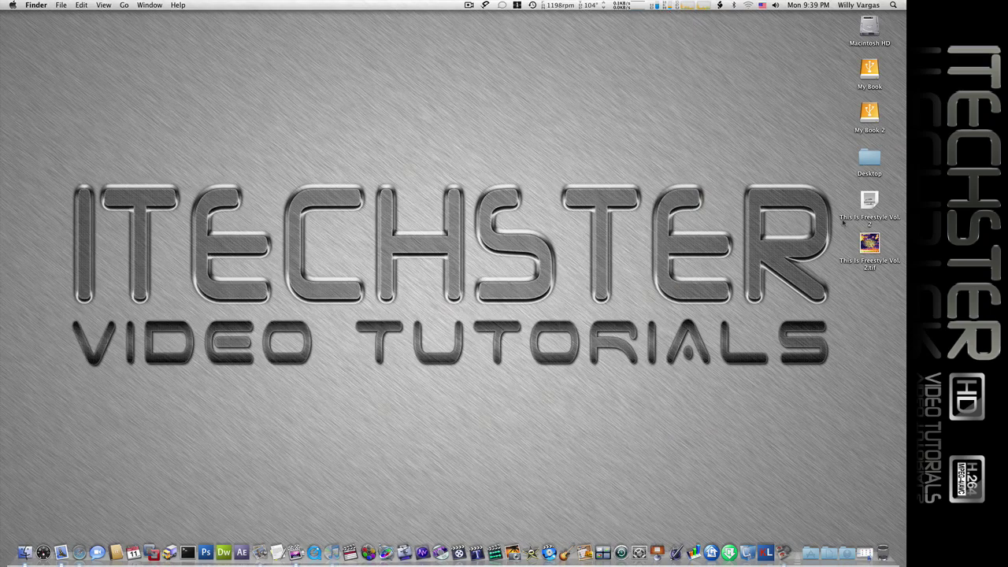
Step: Preview "This Is Freestyle Vol. 2.tif" on the desktop with Quick Look, close the preview and deselect the file
click(869, 244)
key(space)
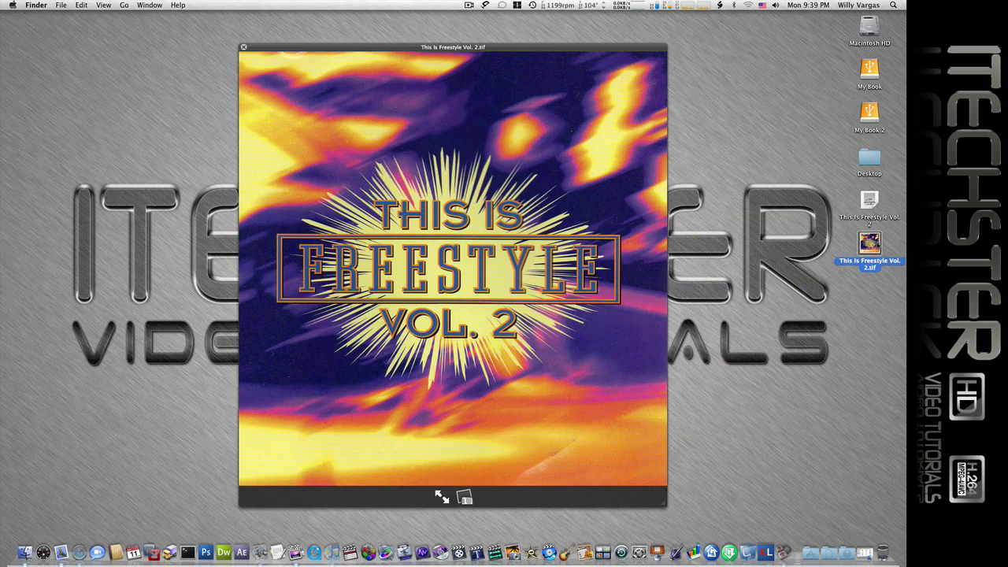
key(space)
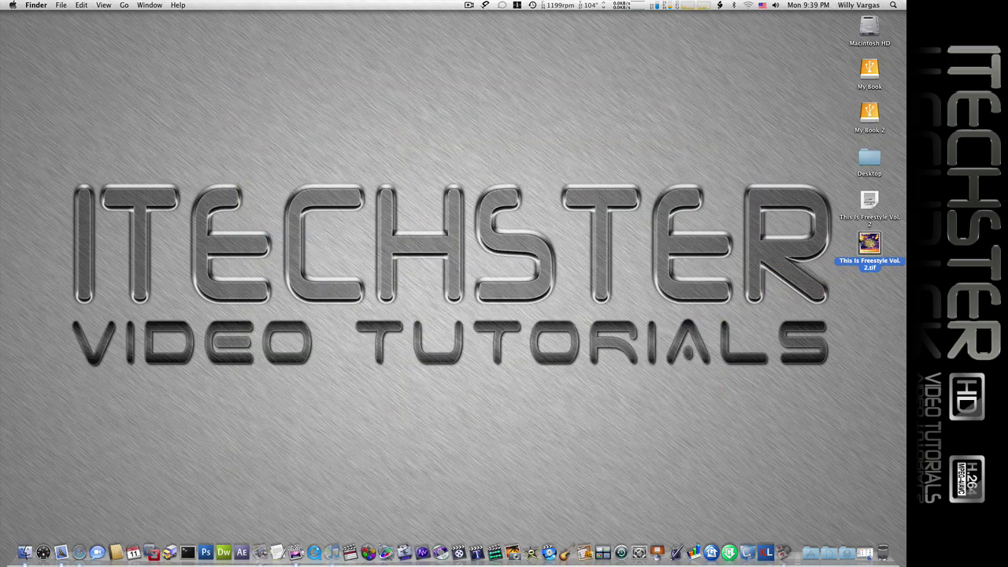
click(842, 242)
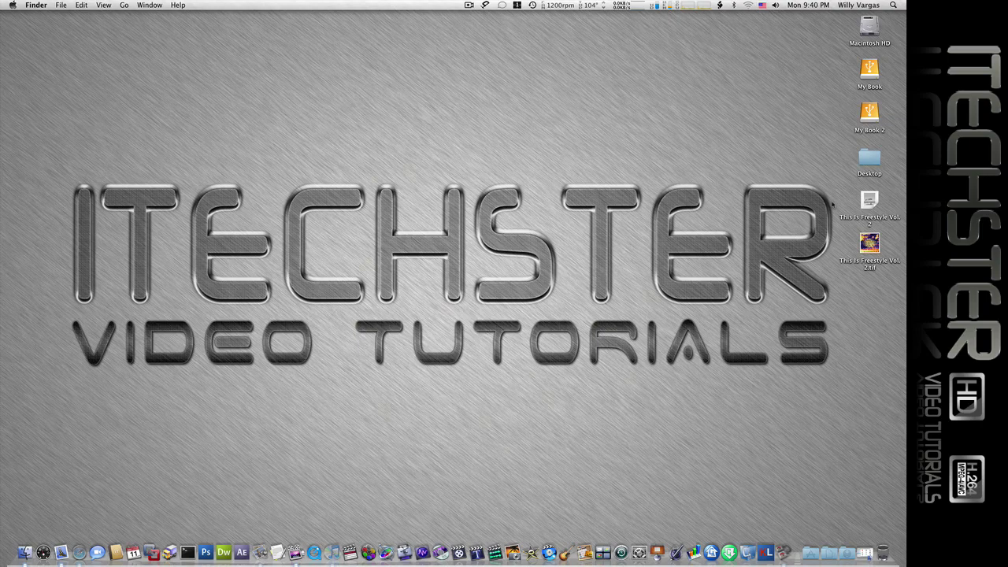
key(super+Tab)
key(super+Tab)
key(super+Tab)
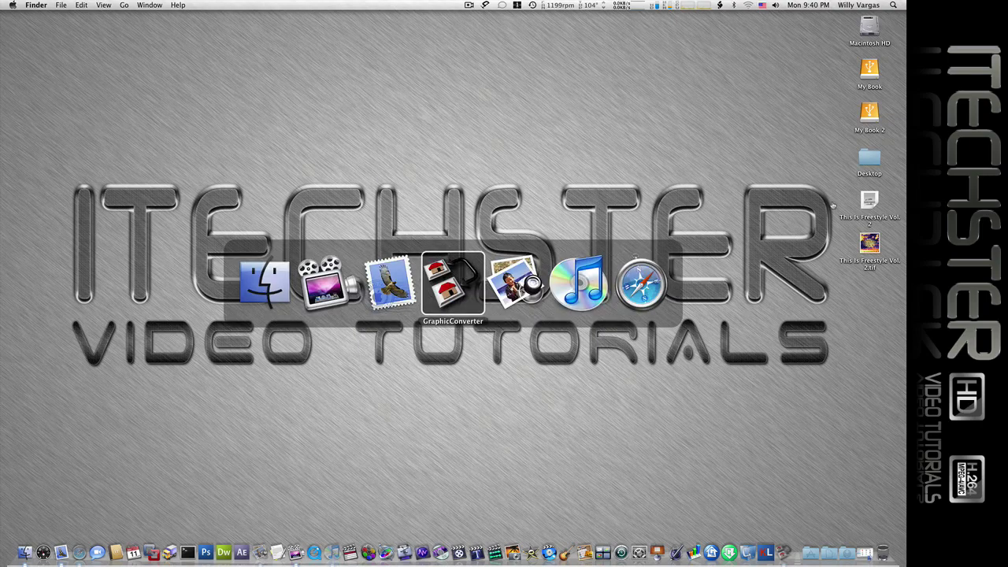
key(super+Tab)
key(super+Tab)
key(super+Tab)
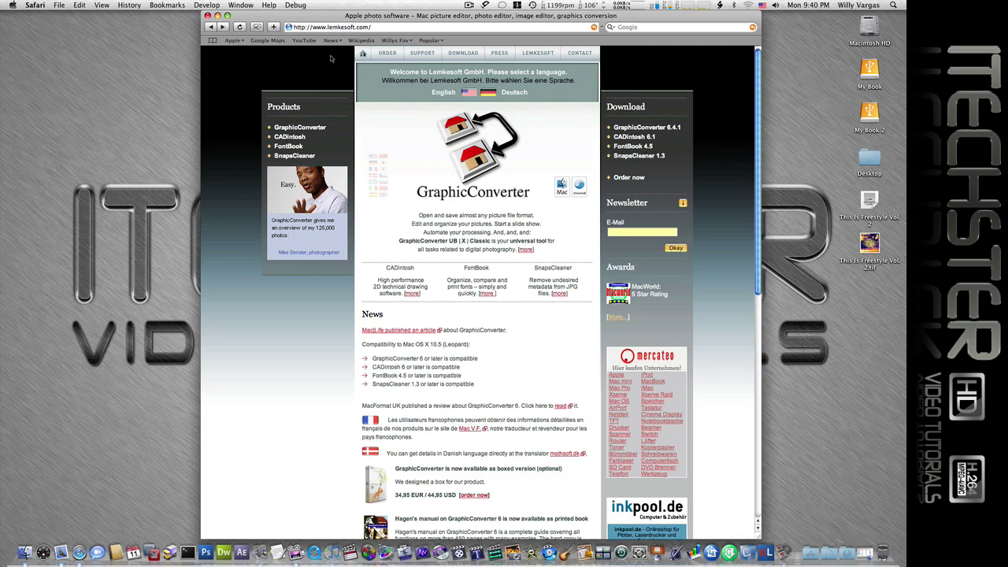
key(super+q)
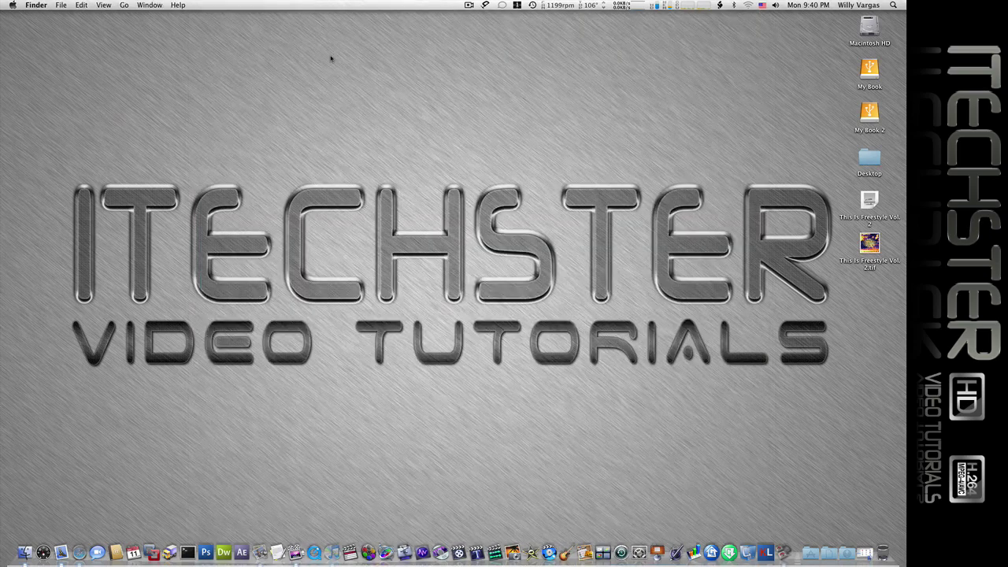